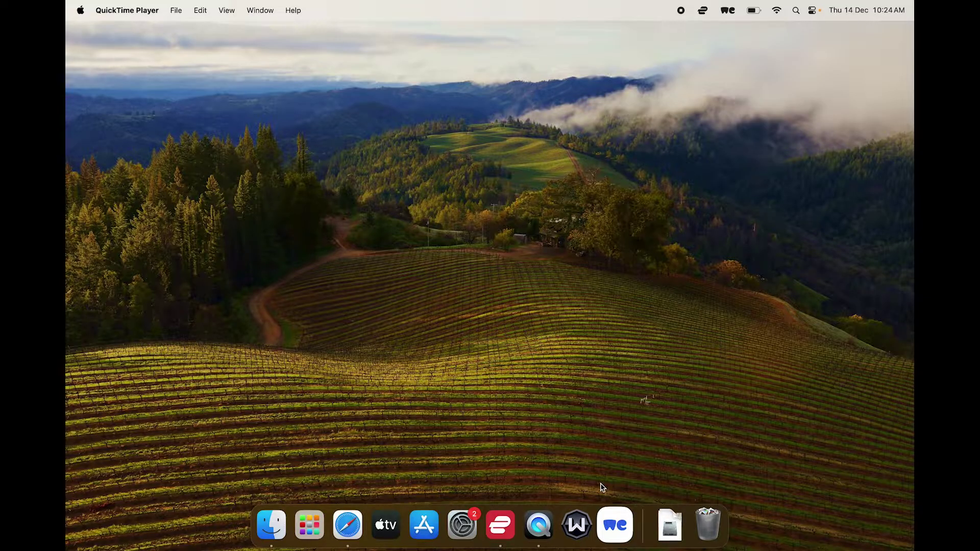
# Connect ExpressVPN to USA - Seattle, chosen under Americas > United States
pyautogui.click(501, 524)
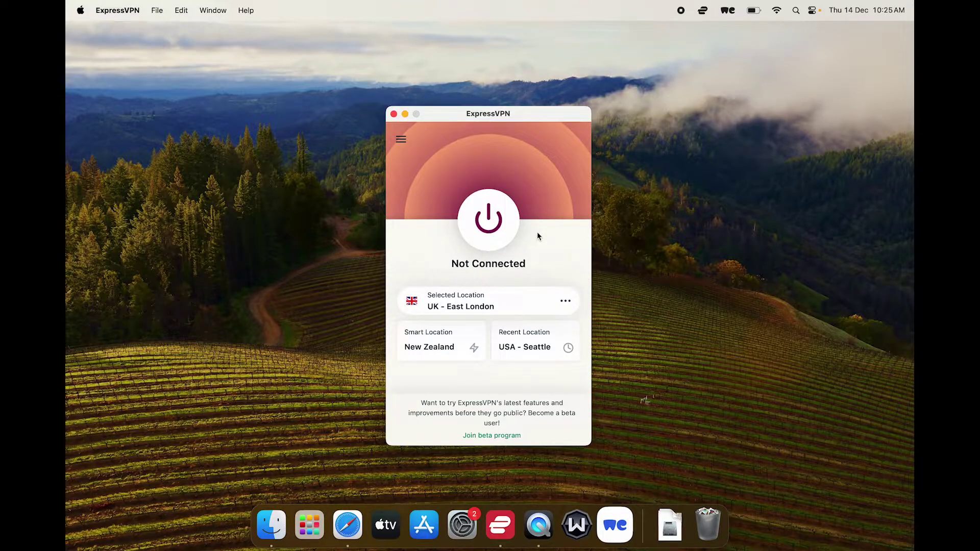
pyautogui.moveTo(499, 114); pyautogui.dragTo(496, 93)
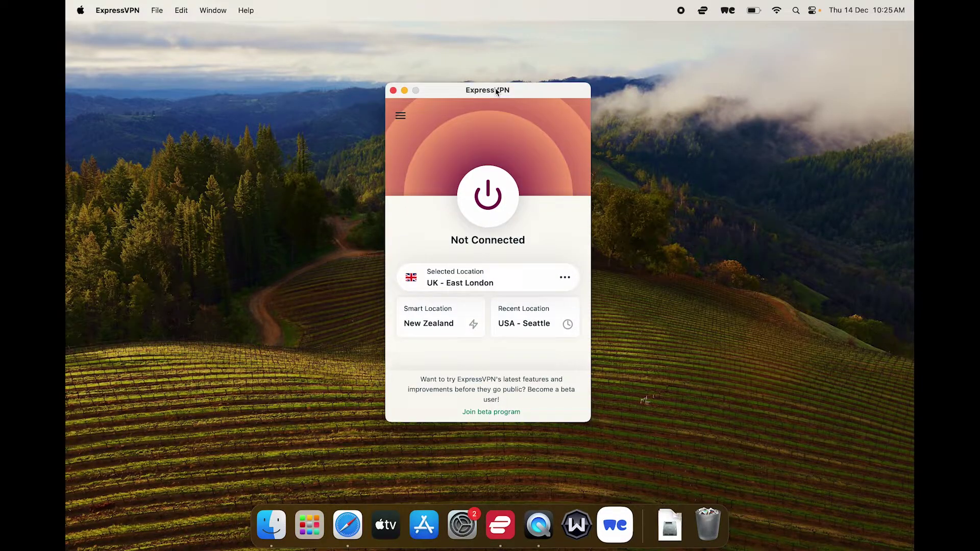
pyautogui.click(479, 279)
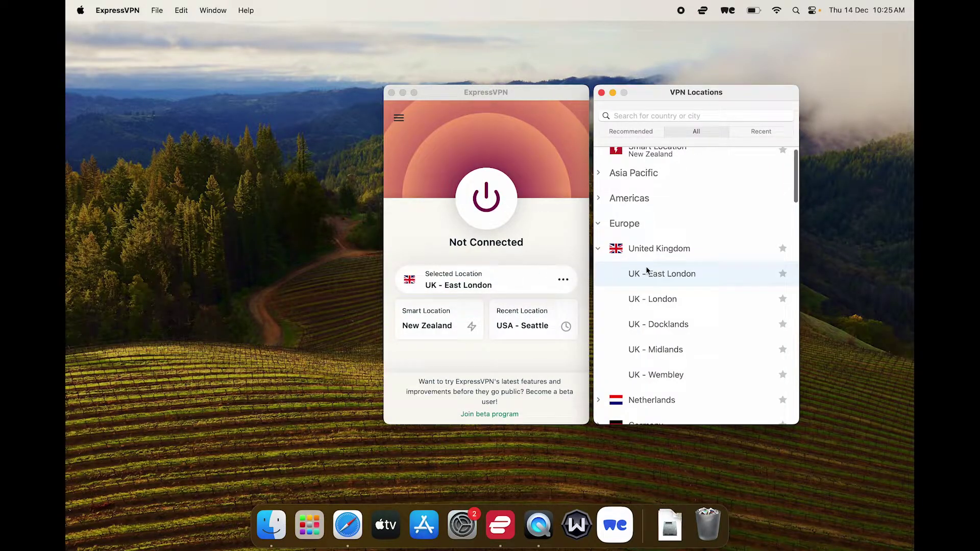
pyautogui.click(601, 250)
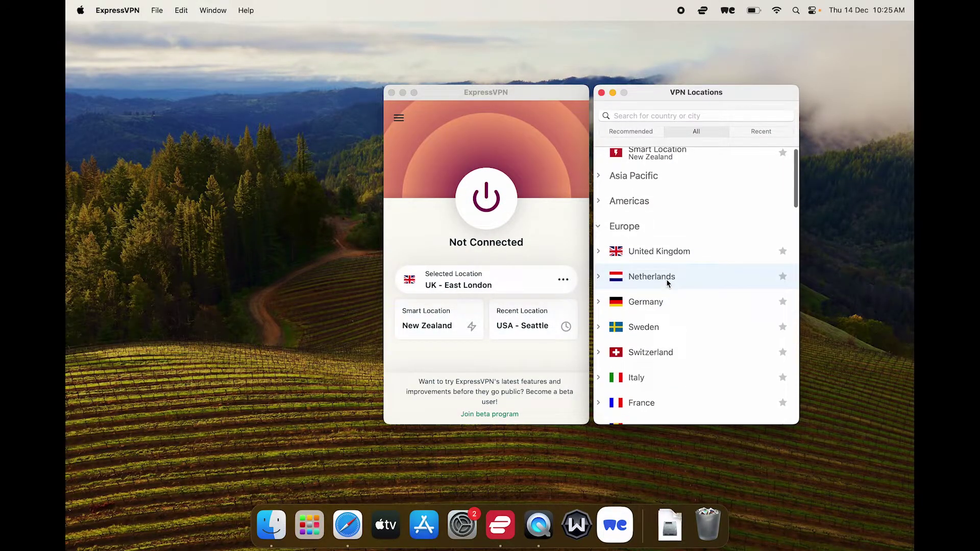
pyautogui.scroll(1, 636, 264)
pyautogui.click(597, 231)
pyautogui.click(618, 207)
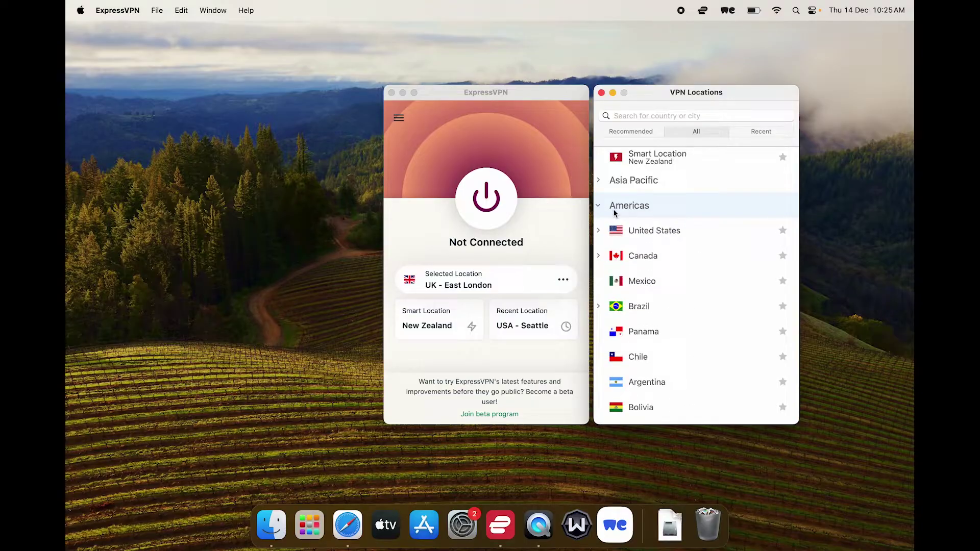
pyautogui.click(628, 230)
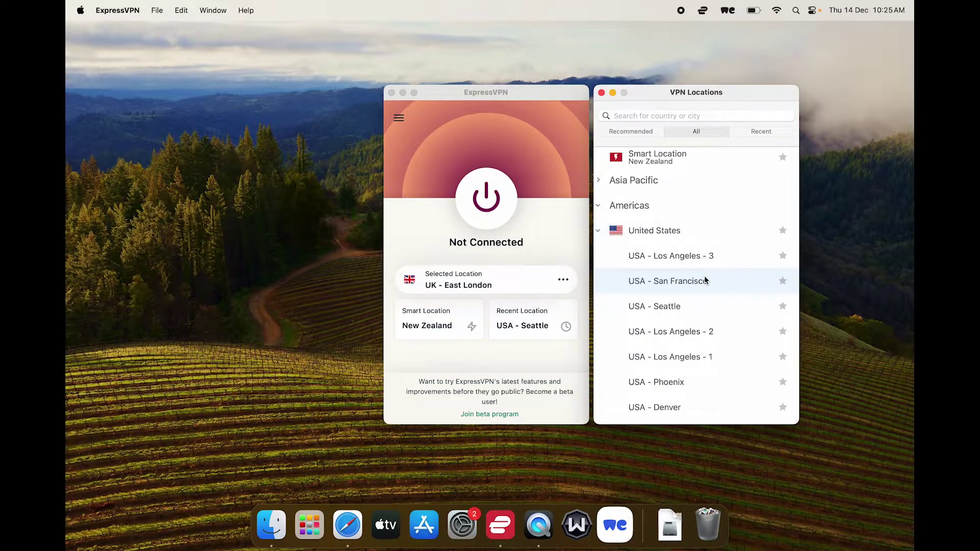
pyautogui.click(678, 306)
pyautogui.click(487, 199)
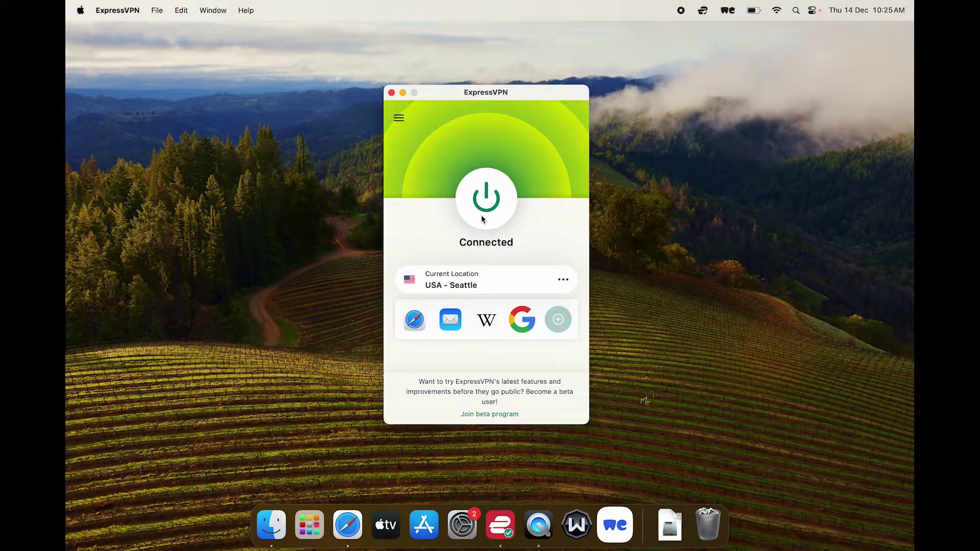
pyautogui.click(348, 525)
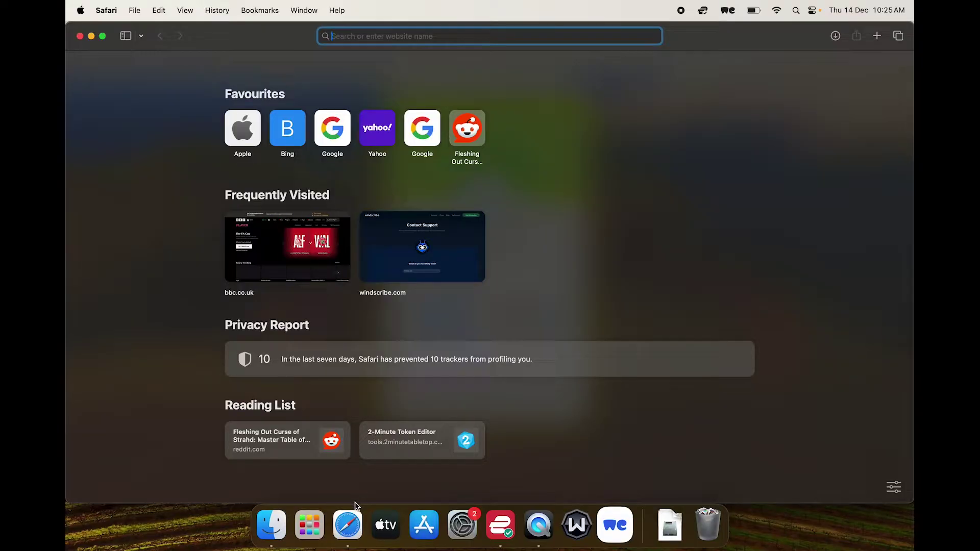
pyautogui.click(272, 526)
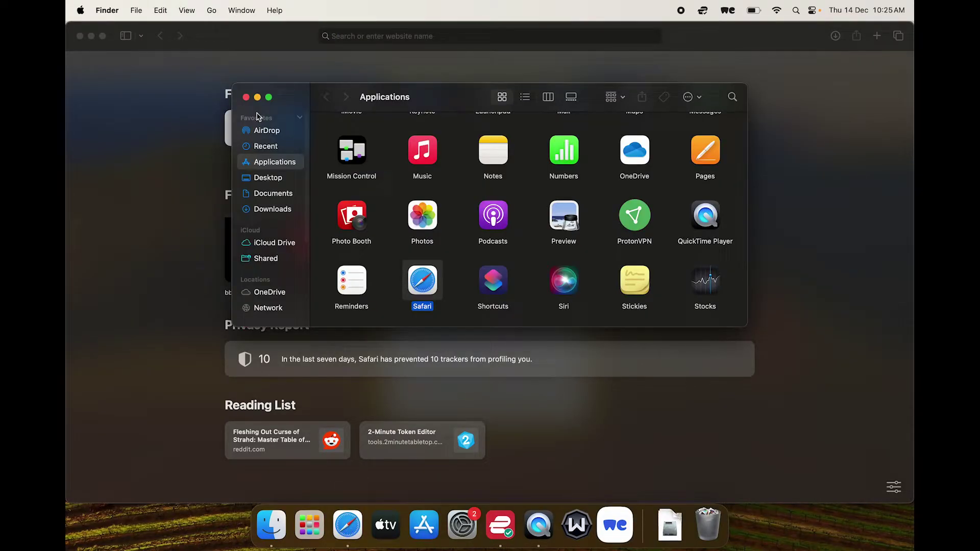
pyautogui.click(245, 97)
pyautogui.rightClick(347, 525)
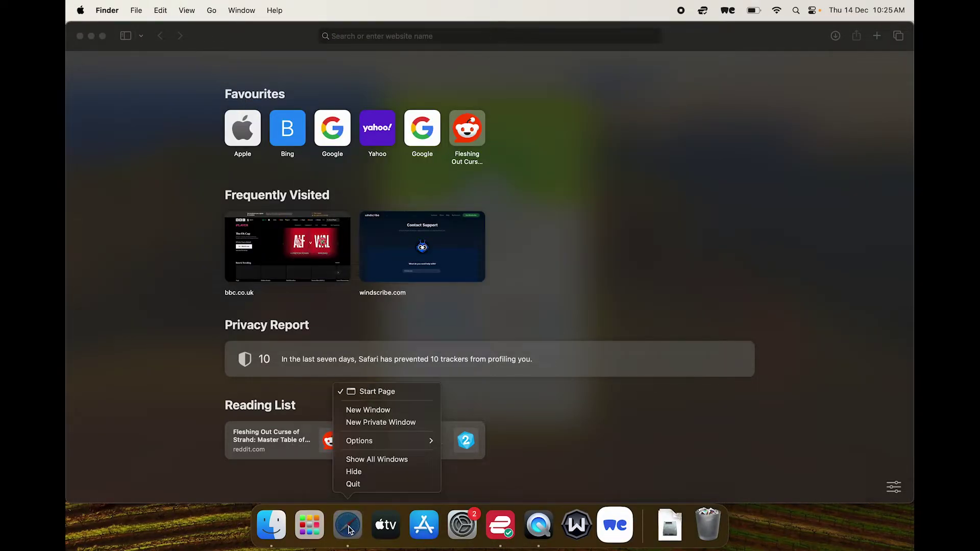
pyautogui.click(353, 484)
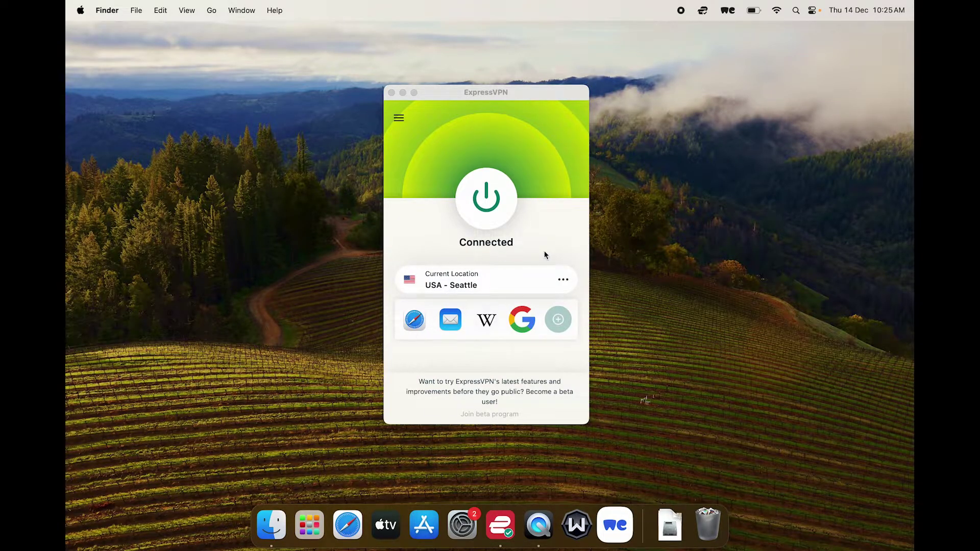
# Relaunch Safari and load appleid.apple.com
pyautogui.click(347, 526)
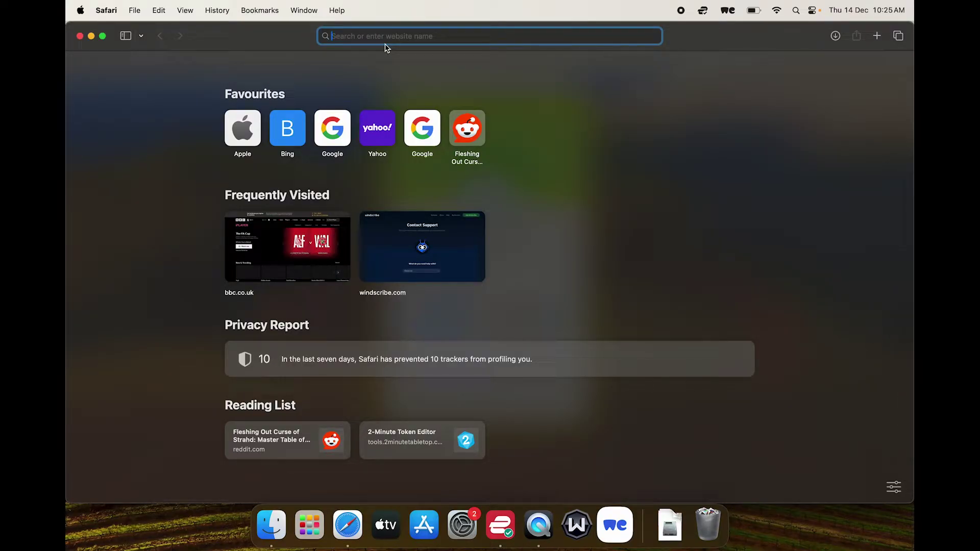
pyautogui.write('appleid.')
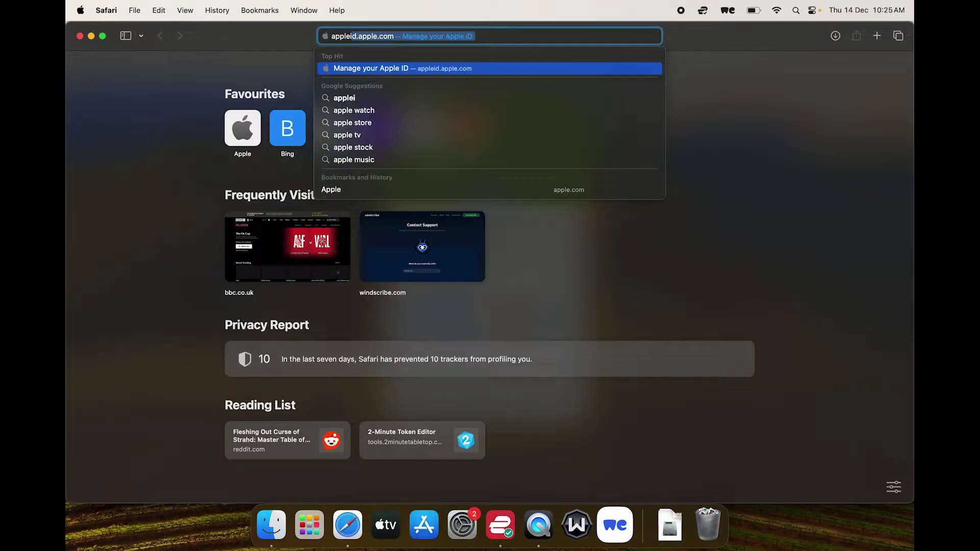
pyautogui.write('apple.co')
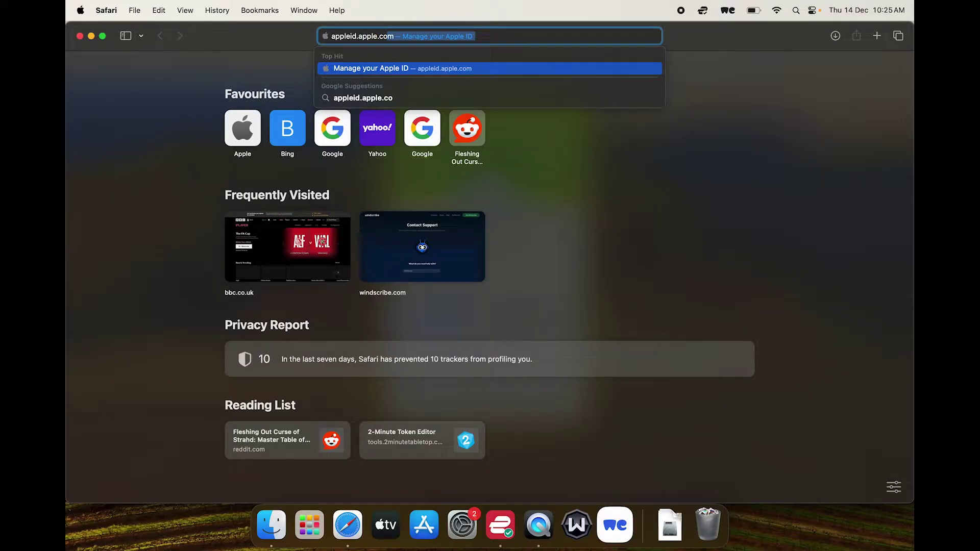
pyautogui.press('Return')
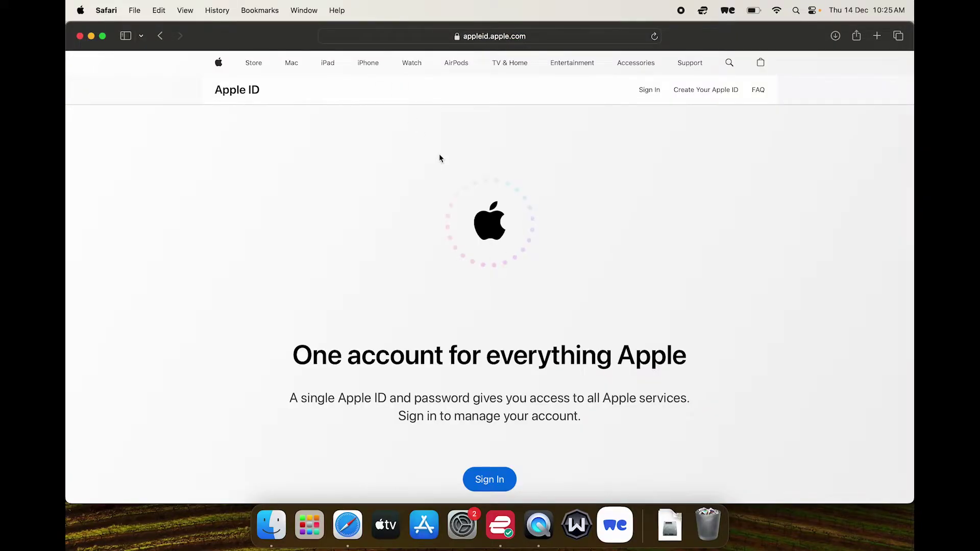
# Begin a new Apple ID and set its Country/Region to United States
pyautogui.click(716, 91)
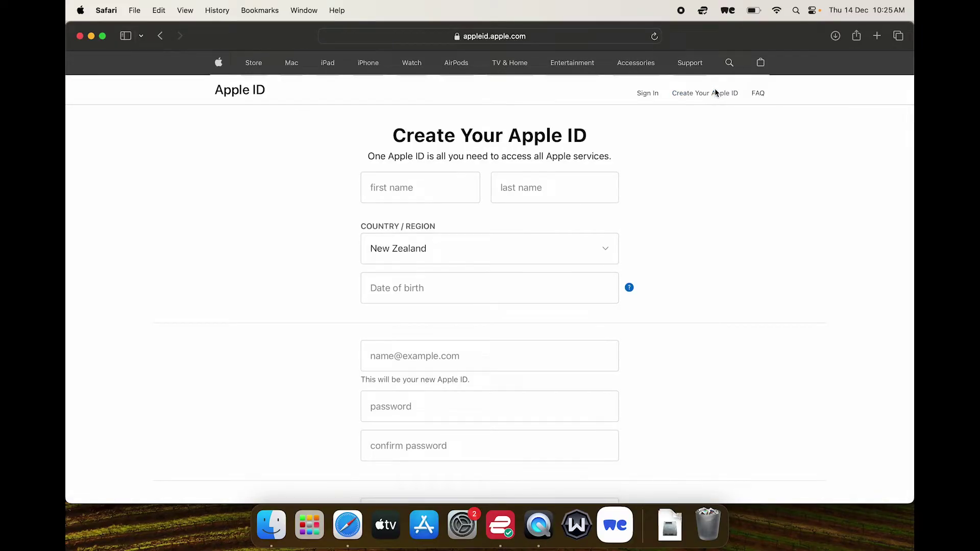
pyautogui.scroll(-2, 460, 296)
pyautogui.scroll(-5, 460, 295)
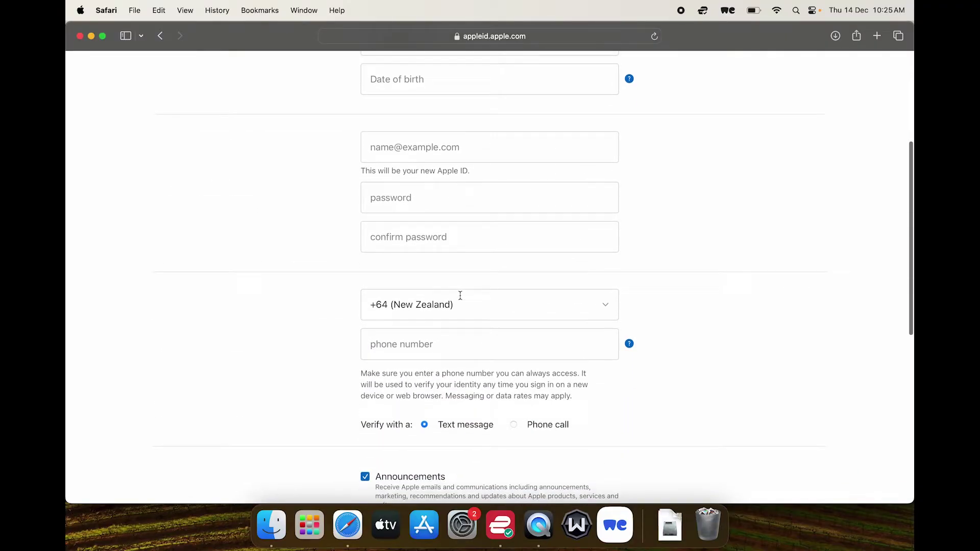
pyautogui.scroll(8, 460, 296)
pyautogui.scroll(-1, 460, 296)
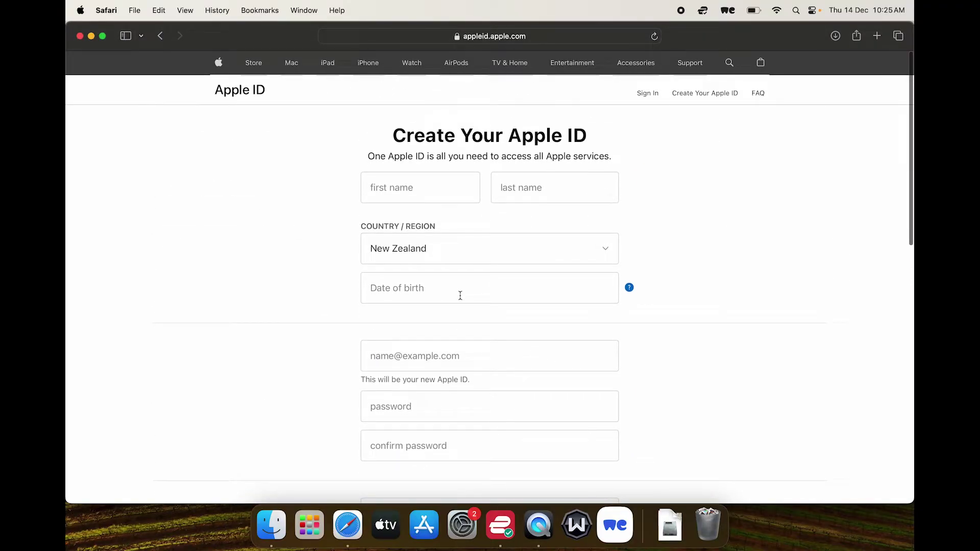
pyautogui.click(604, 247)
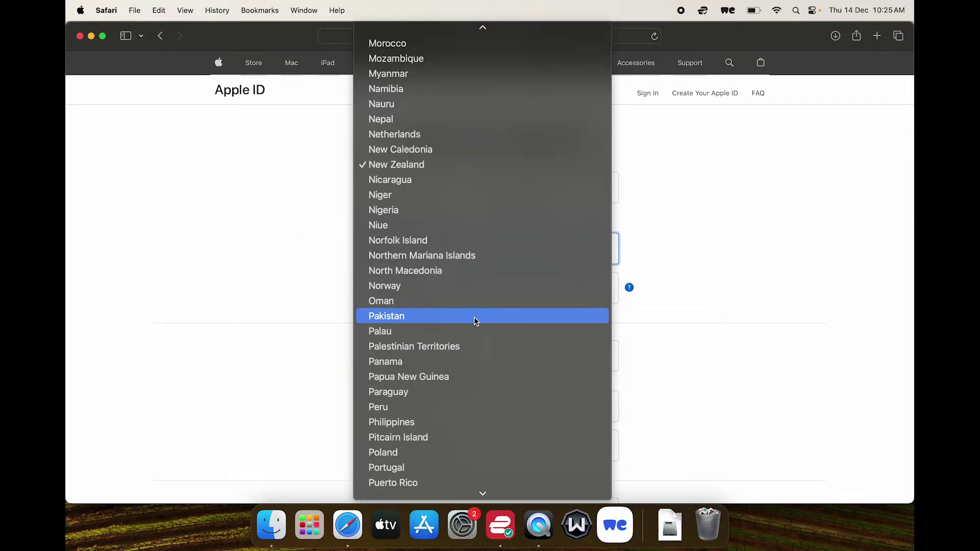
pyautogui.scroll(-10, 474, 319)
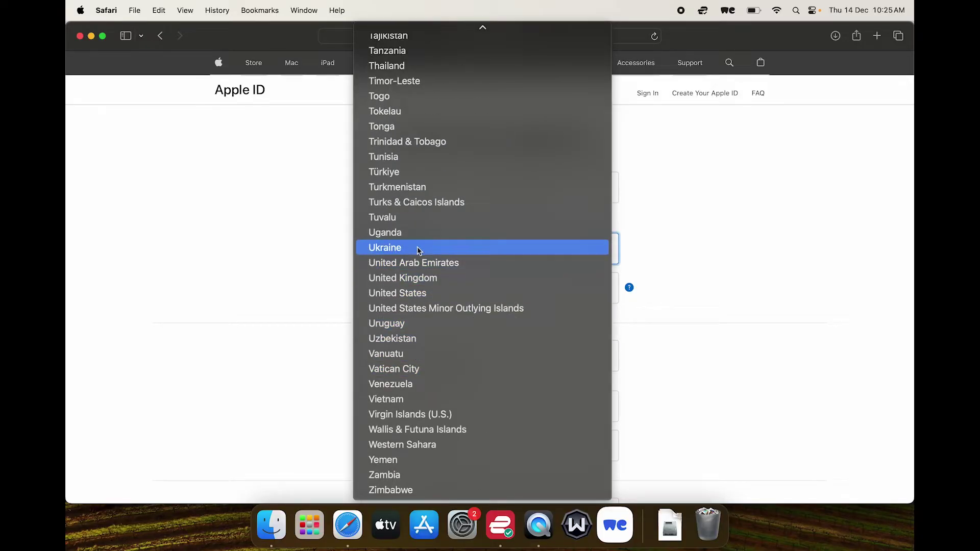
pyautogui.click(408, 293)
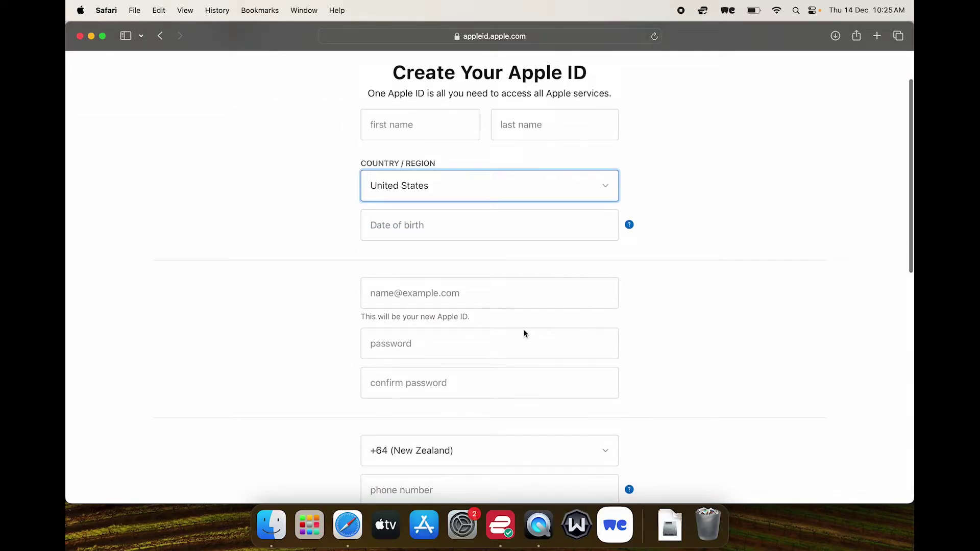
pyautogui.scroll(-1, 525, 334)
pyautogui.click(472, 268)
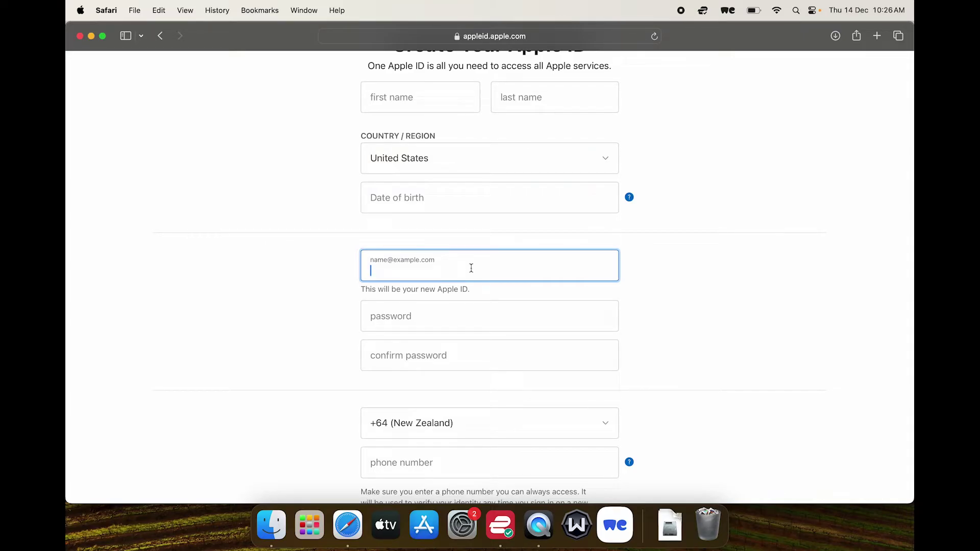
pyautogui.scroll(-4, 517, 305)
pyautogui.scroll(-2, 518, 304)
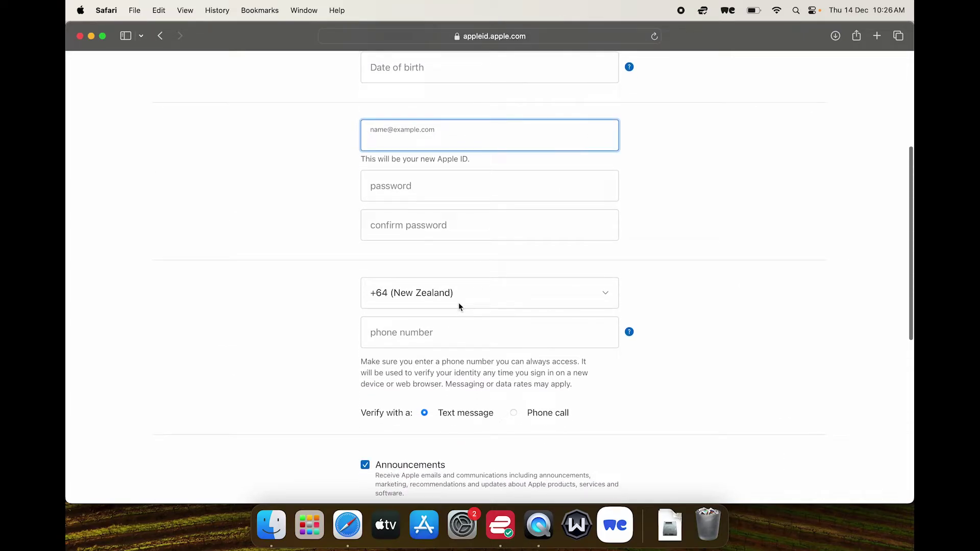